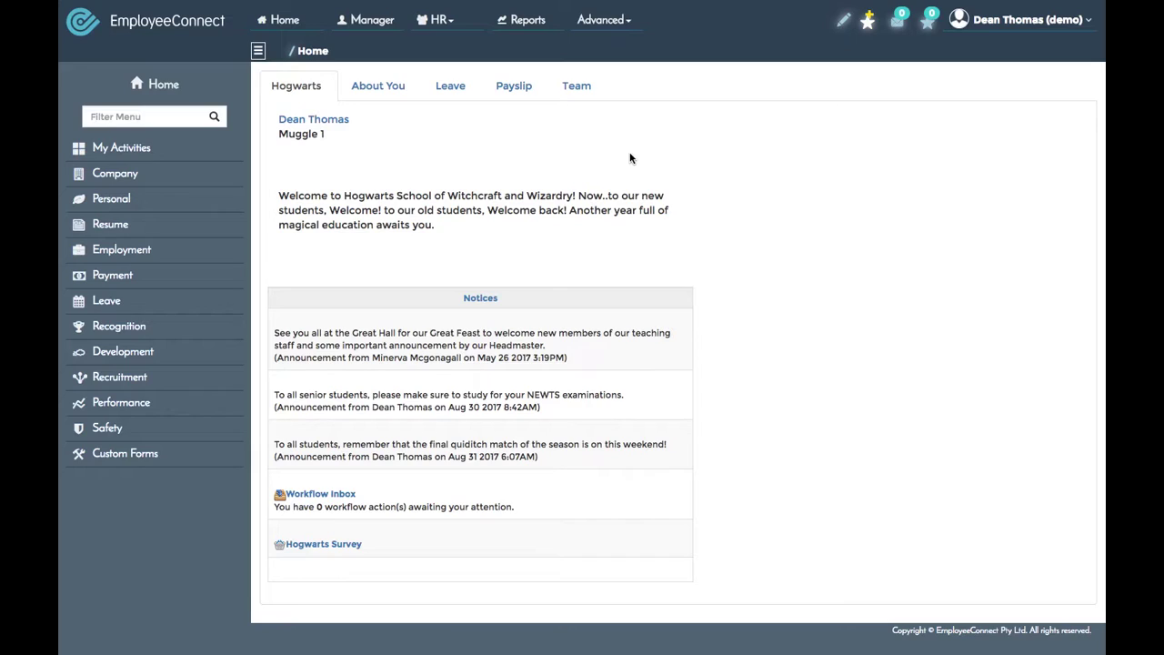
- Open the organisation's Work Group list
left_click(431, 27)
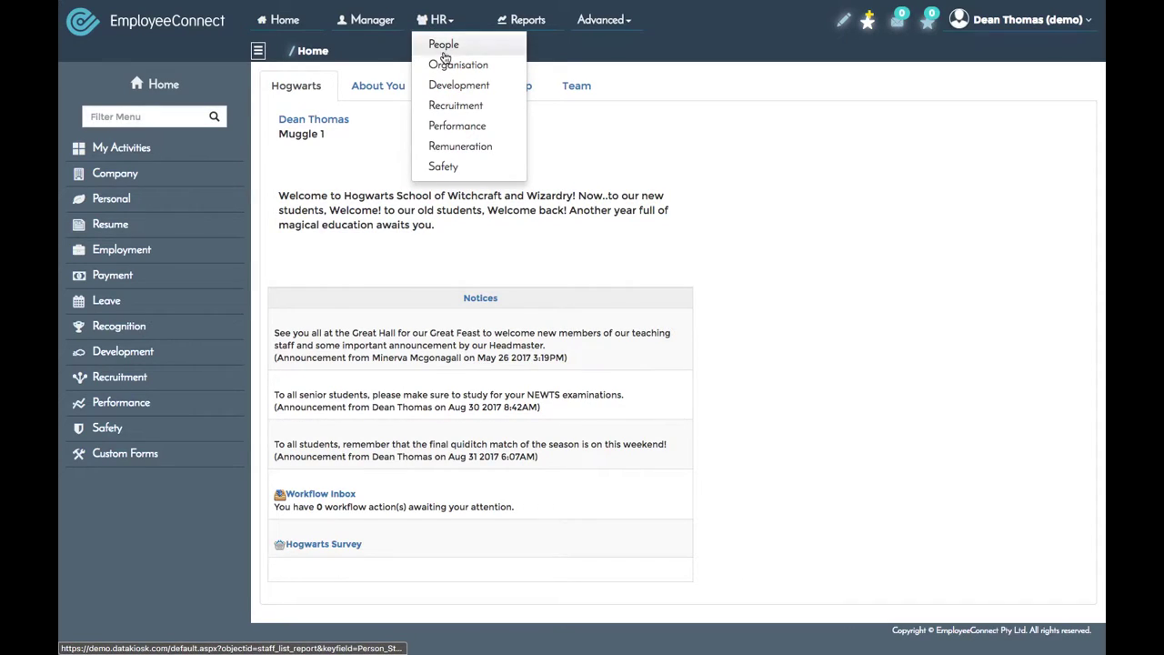
left_click(448, 64)
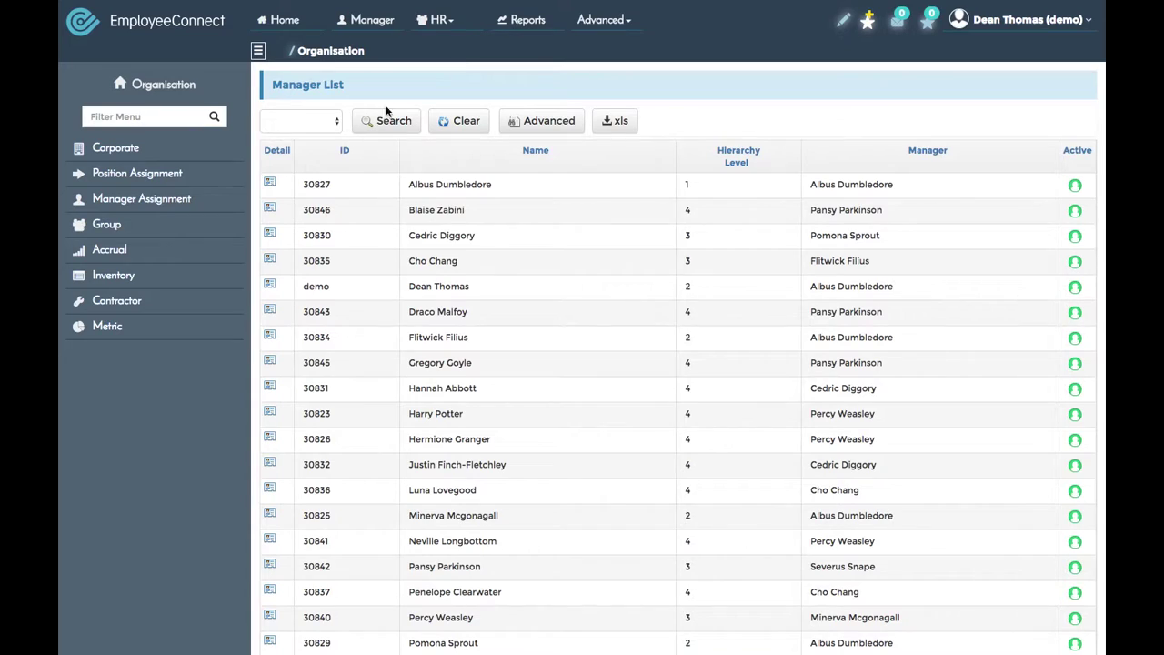
left_click(118, 228)
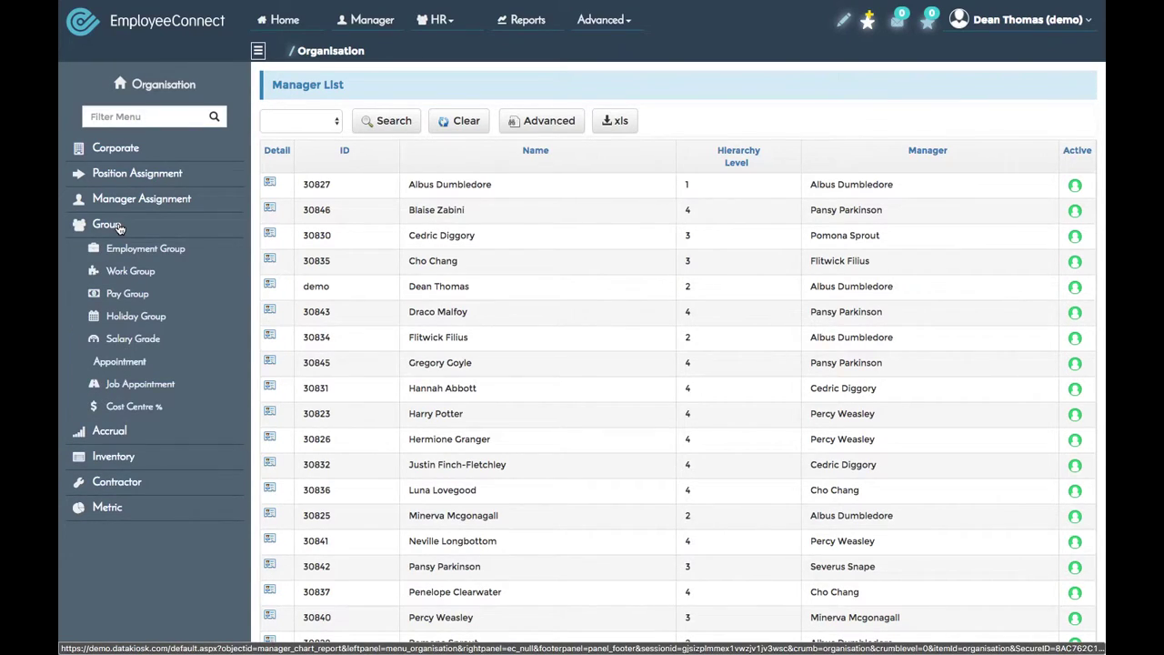
left_click(127, 277)
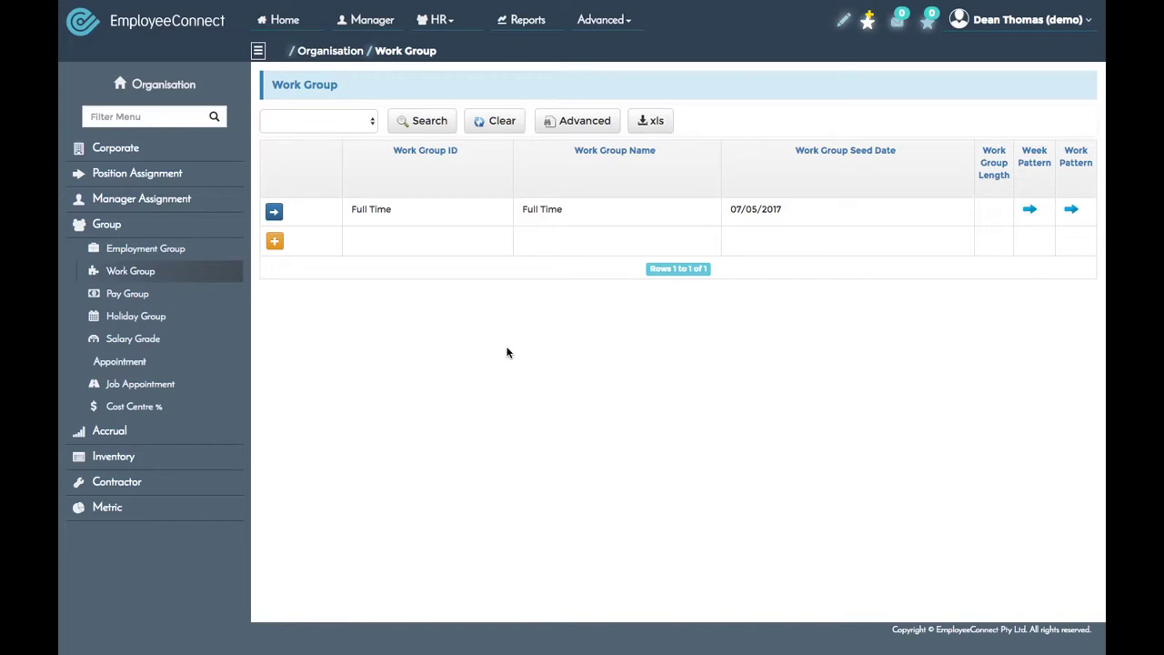
- Add and save a work group with ID and name "Part Time" and seed date 27/08/2017
left_click(275, 241)
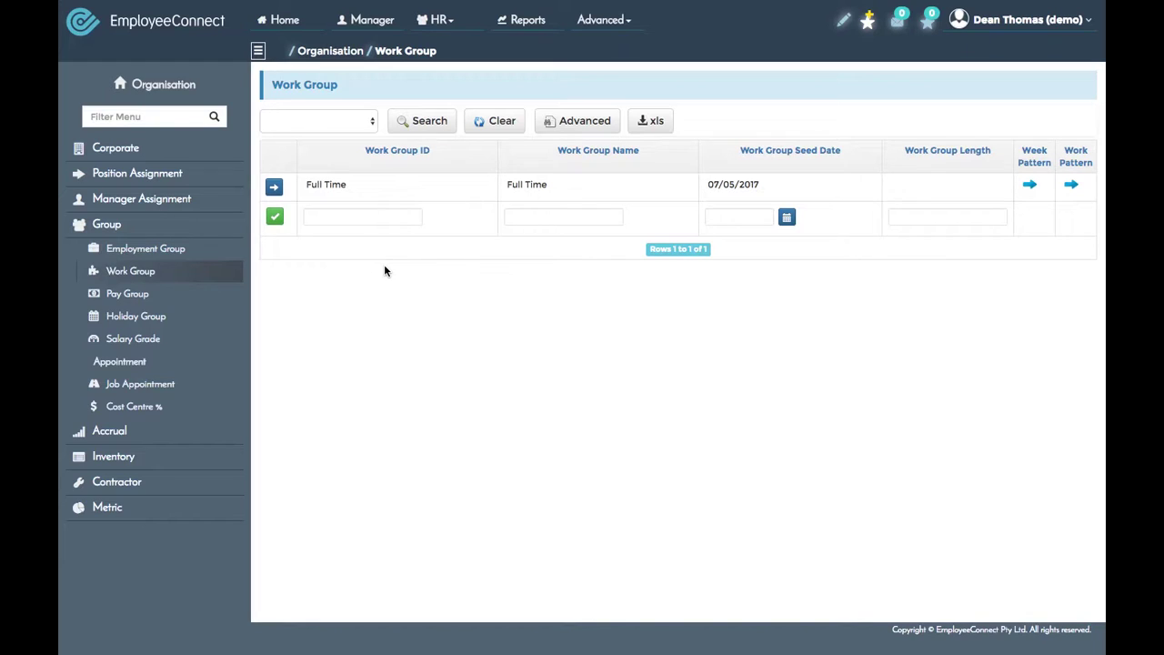
left_click(330, 209)
type("Part Time")
key("Tab")
type("Part Time")
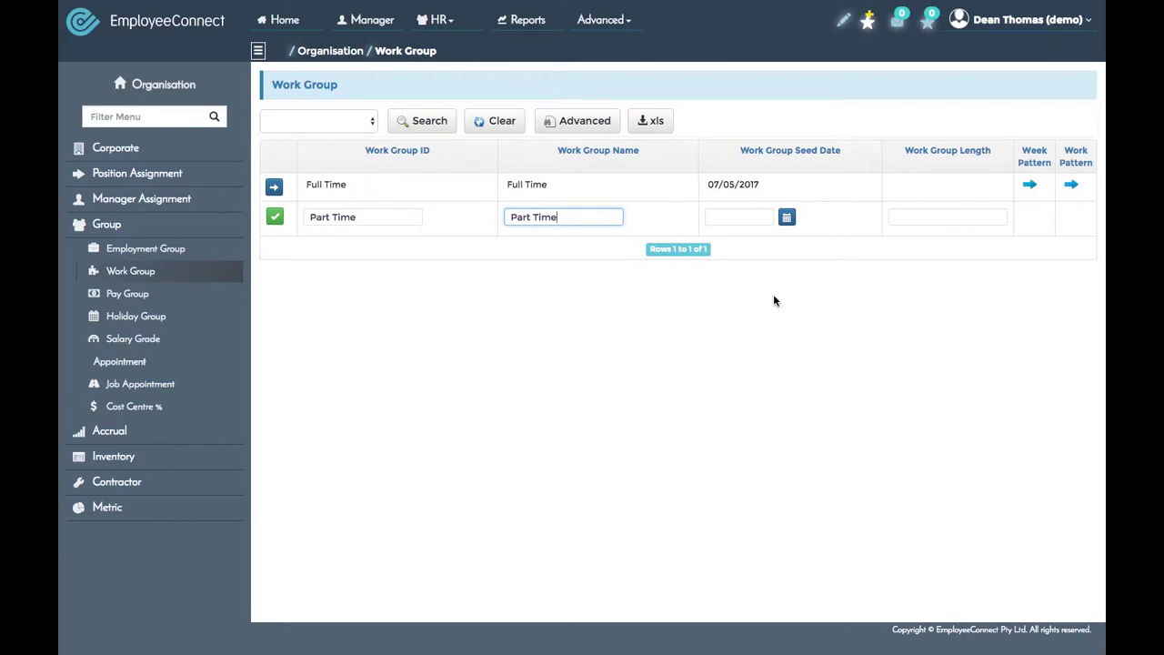
left_click(786, 218)
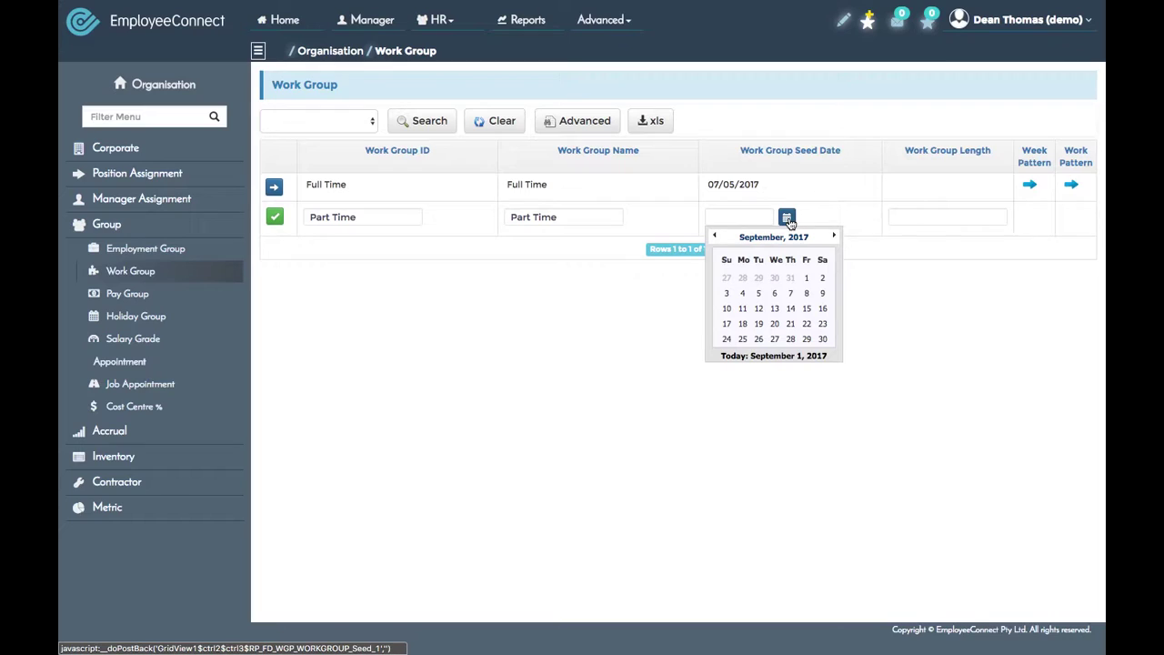
left_click(728, 279)
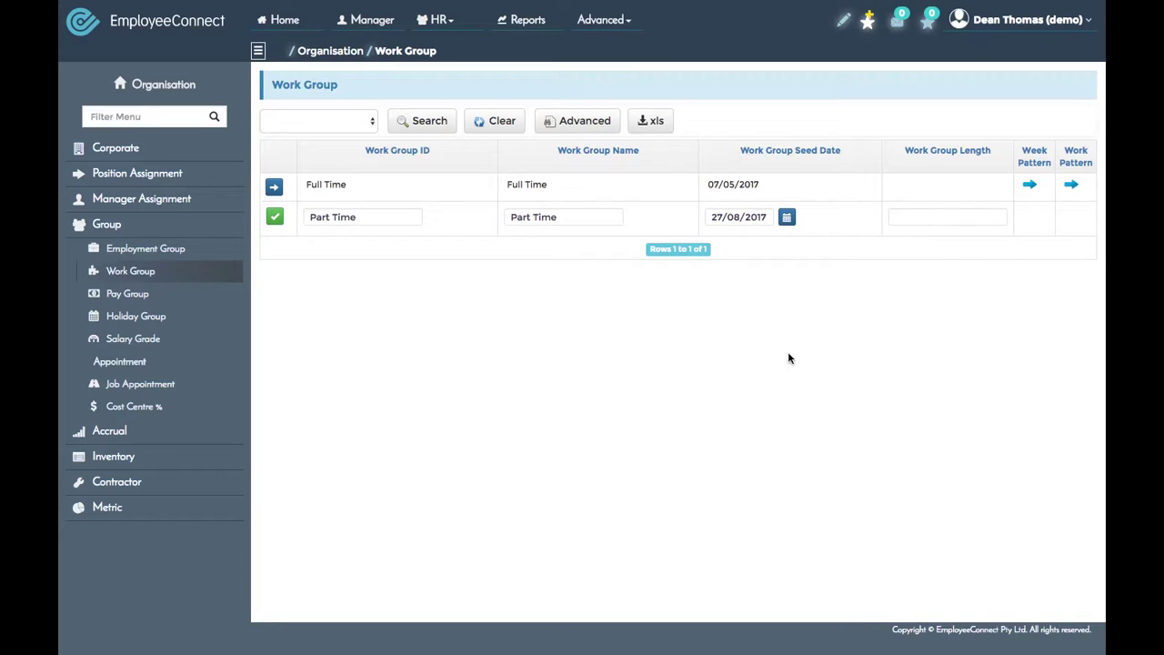
left_click(276, 218)
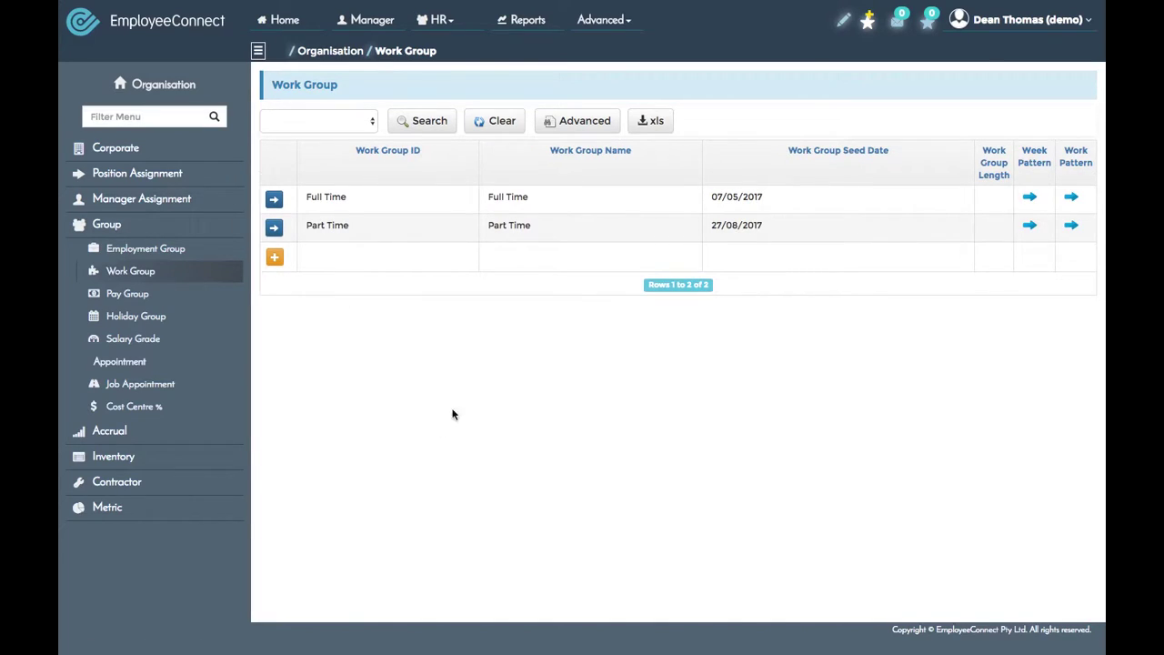
- Open the Part Time work group's week pattern and look through the fields for week one and week two
left_click(1029, 226)
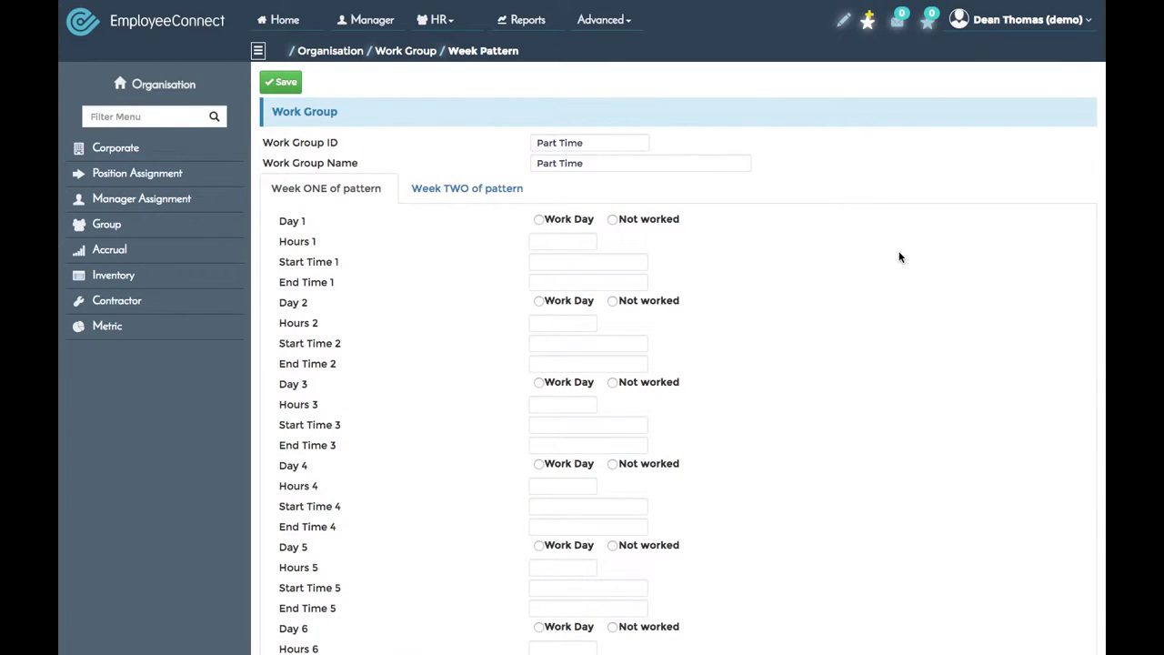
left_click(462, 189)
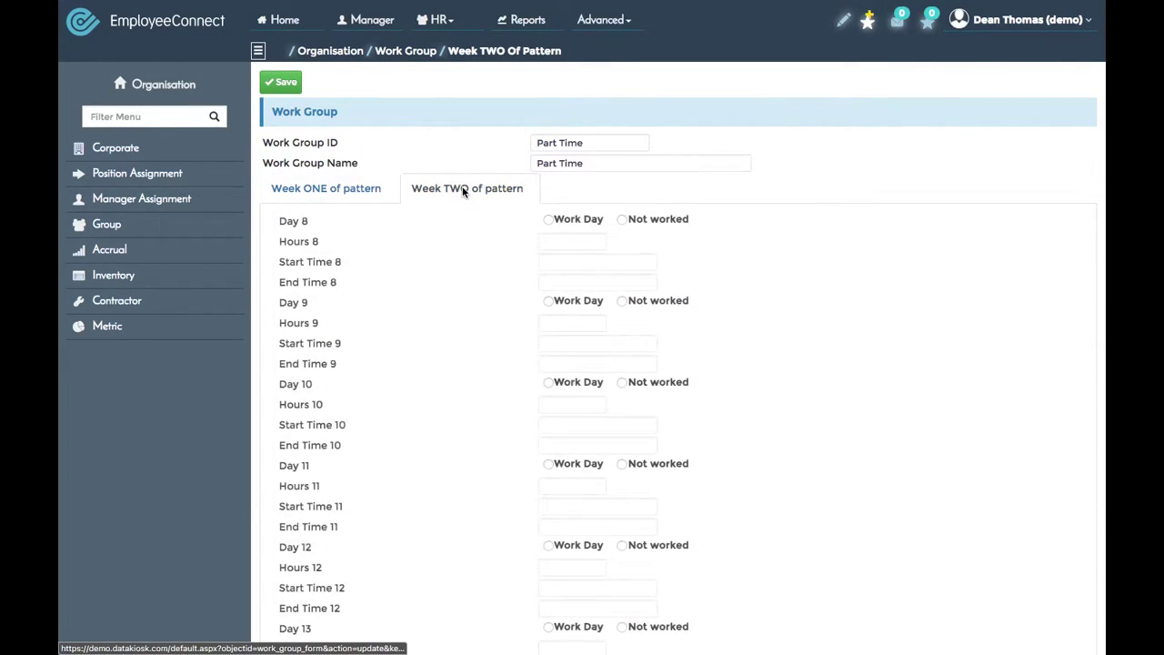
left_click(339, 190)
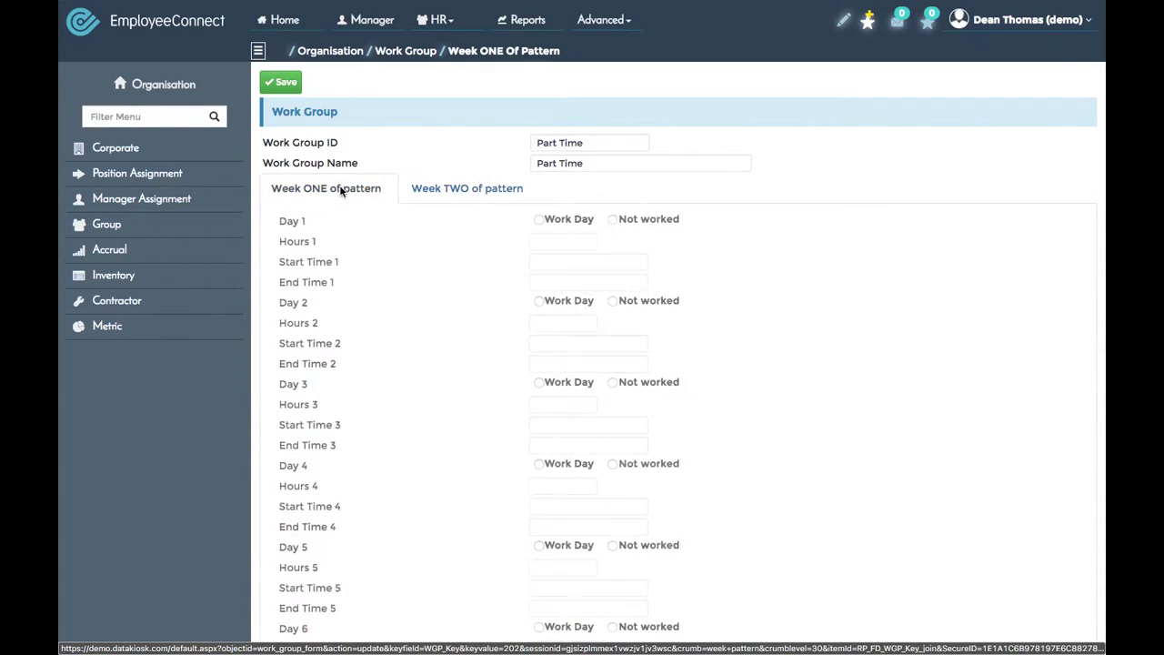
scroll(765, 297, "down", 3)
scroll(766, 297, "up", 3)
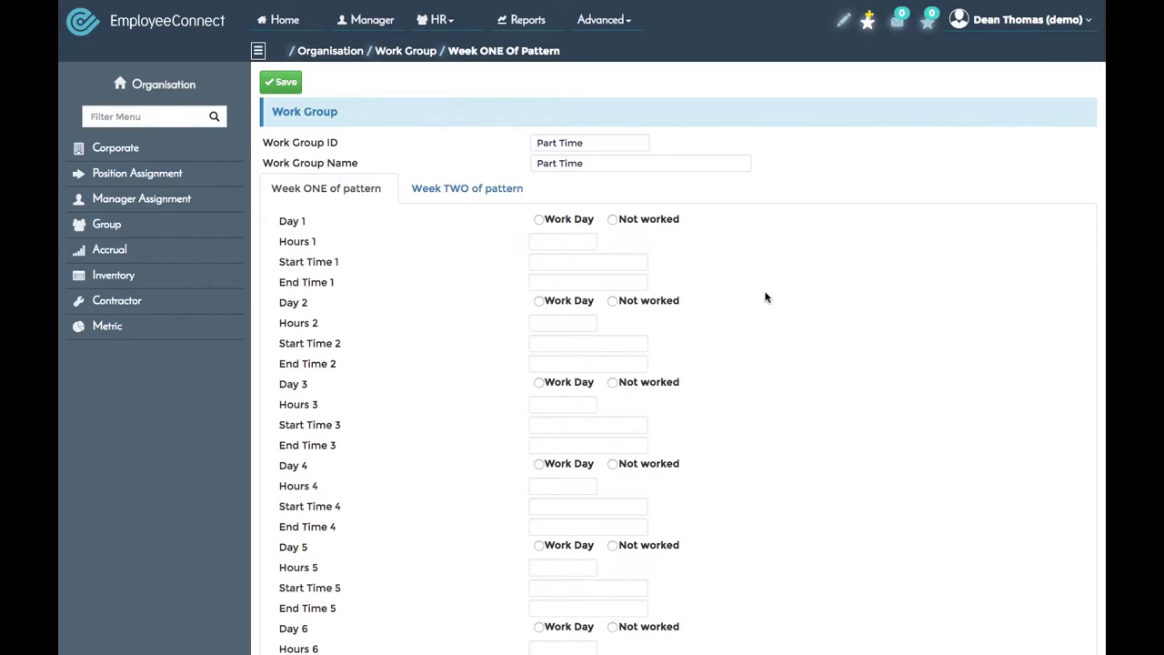
- In week one, set days 2, 3 and 4 as Work Day and days 1, 5, 6 and 7 as Not worked
left_click(612, 220)
left_click(540, 301)
left_click(538, 384)
left_click(542, 465)
left_click(612, 547)
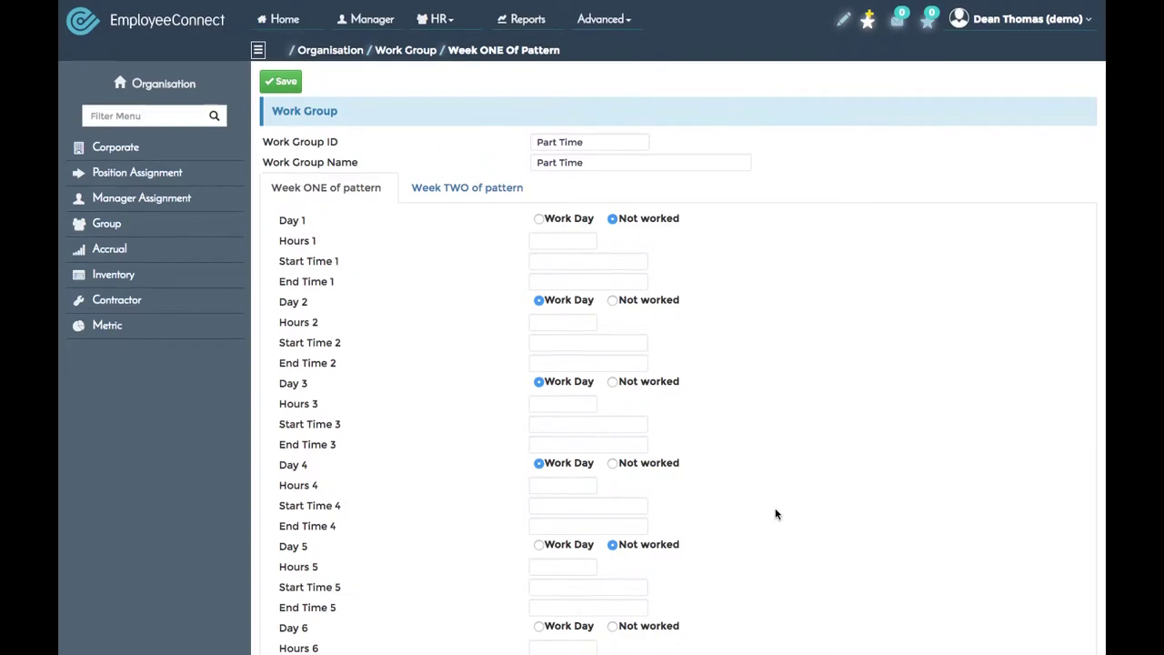
scroll(776, 512, "down", 2)
left_click(614, 456)
left_click(613, 538)
- Set the week one hours for days 2, 3 and 4 to 8.0 each
scroll(842, 395, "up", 2)
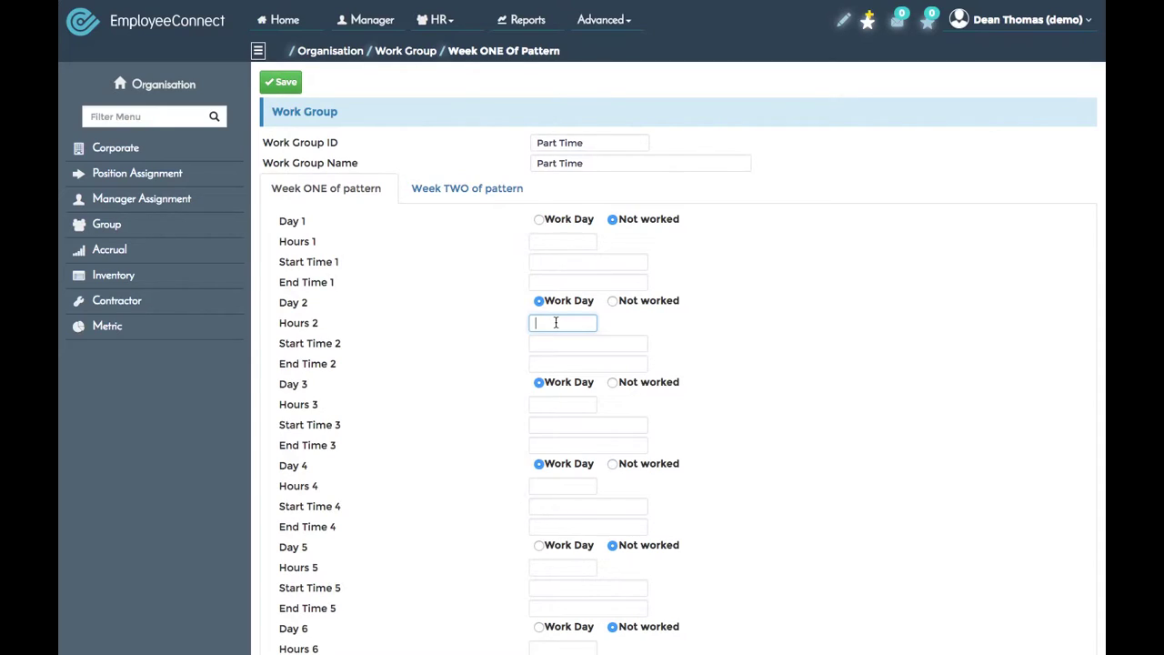
type("8.0")
left_click(552, 407)
type("8.0")
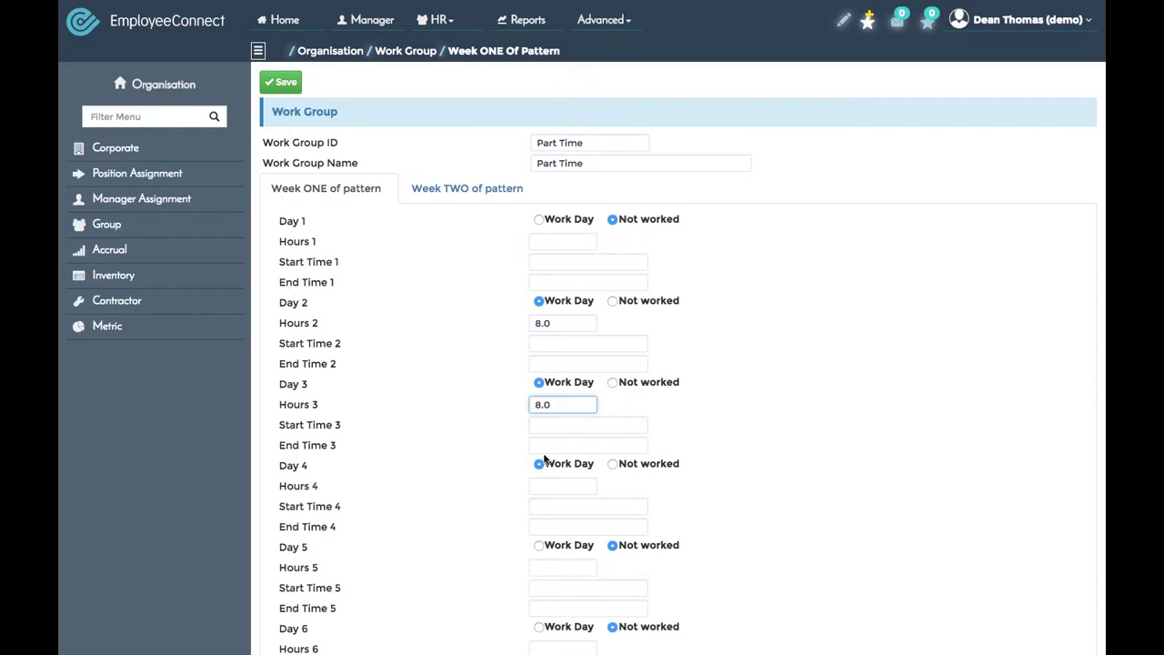
left_click(553, 484)
type(".0")
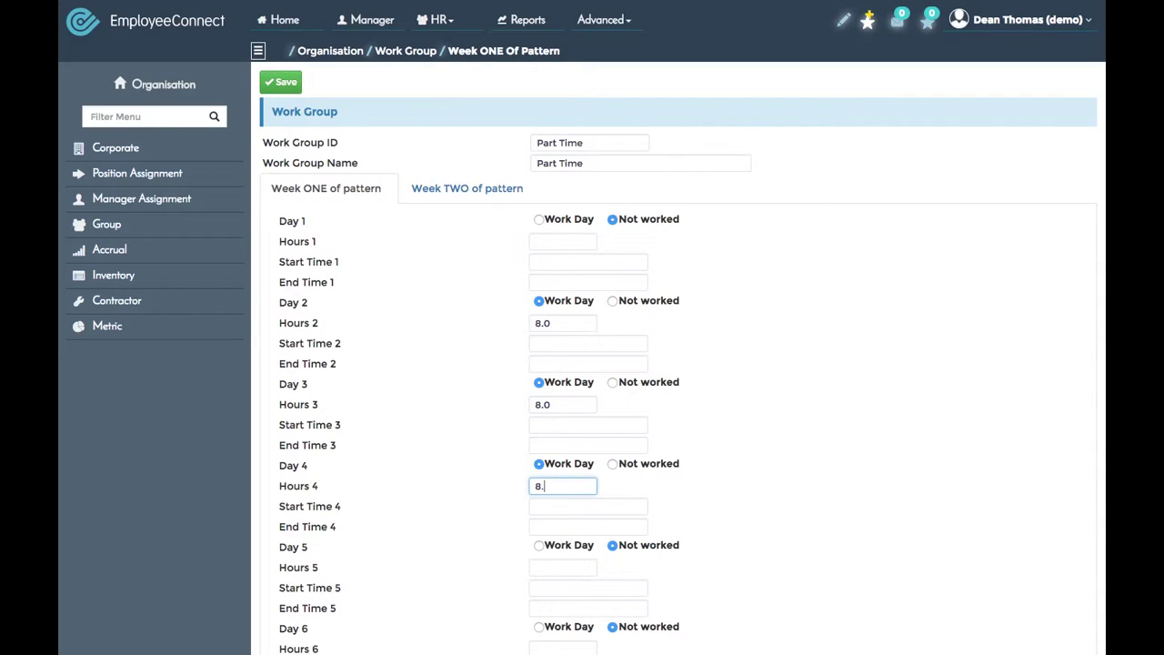
left_click(839, 528)
- Review both weeks of the Part Time pattern and save the week pattern
scroll(838, 528, "down", 3)
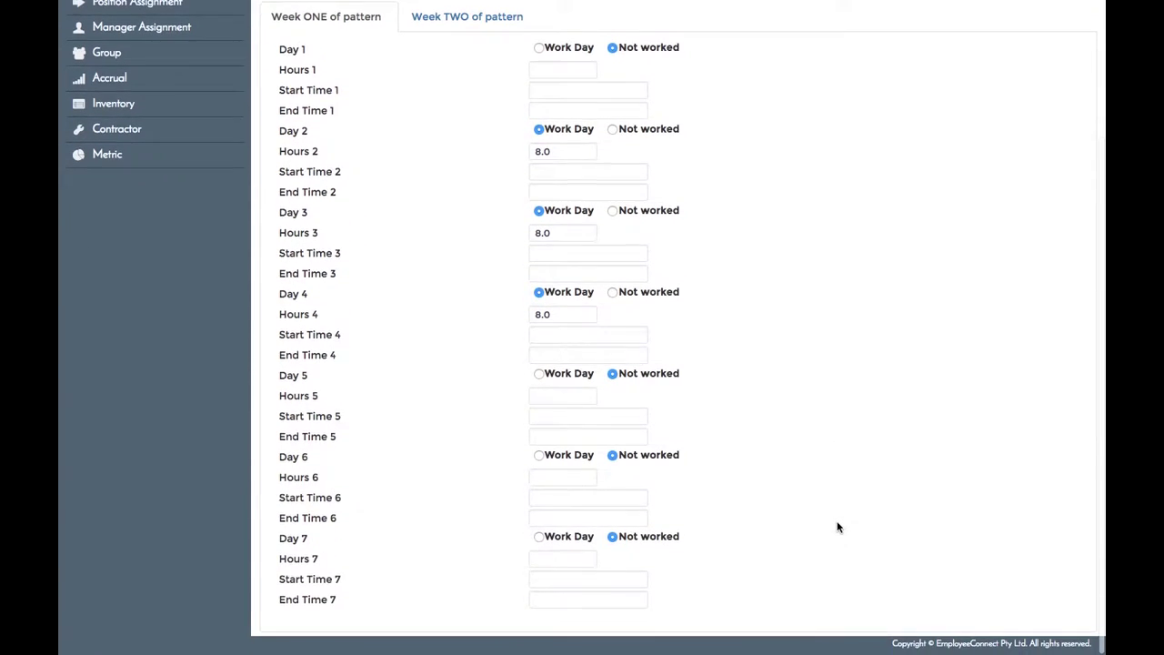
scroll(838, 527, "up", 2)
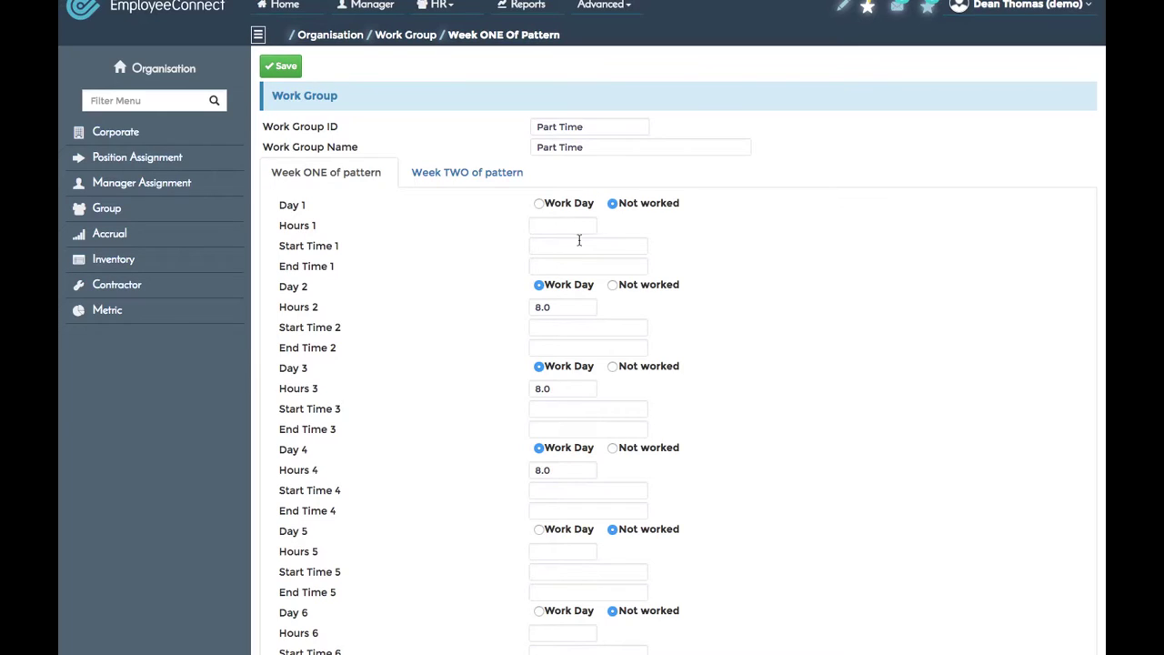
left_click(456, 182)
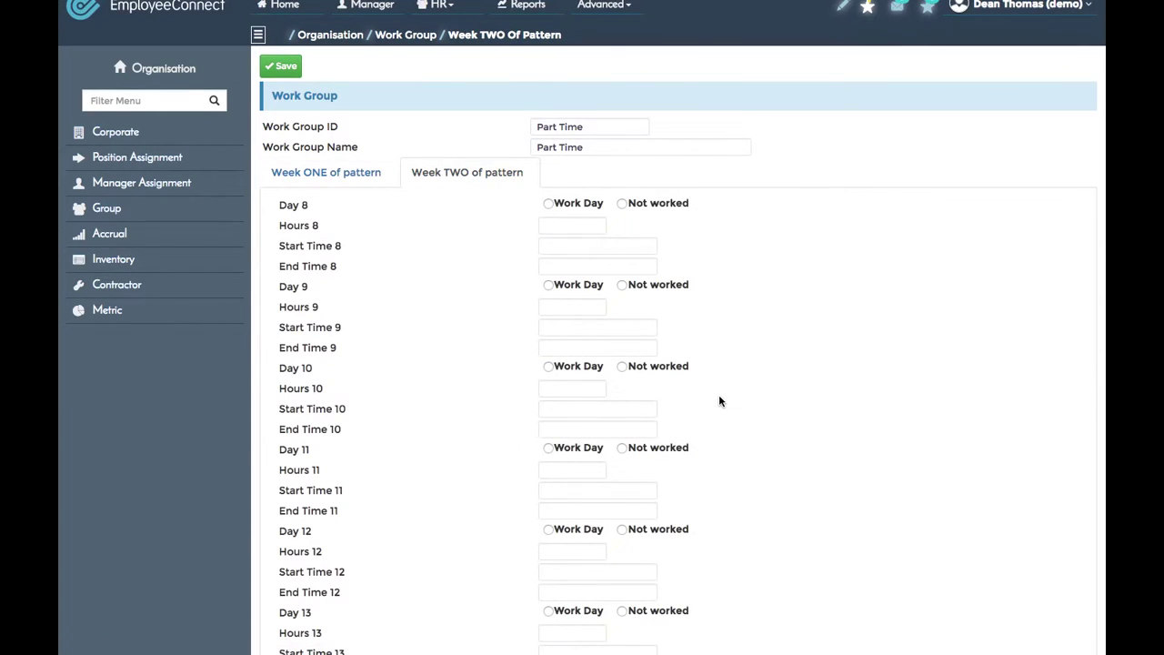
scroll(720, 401, "up", 1)
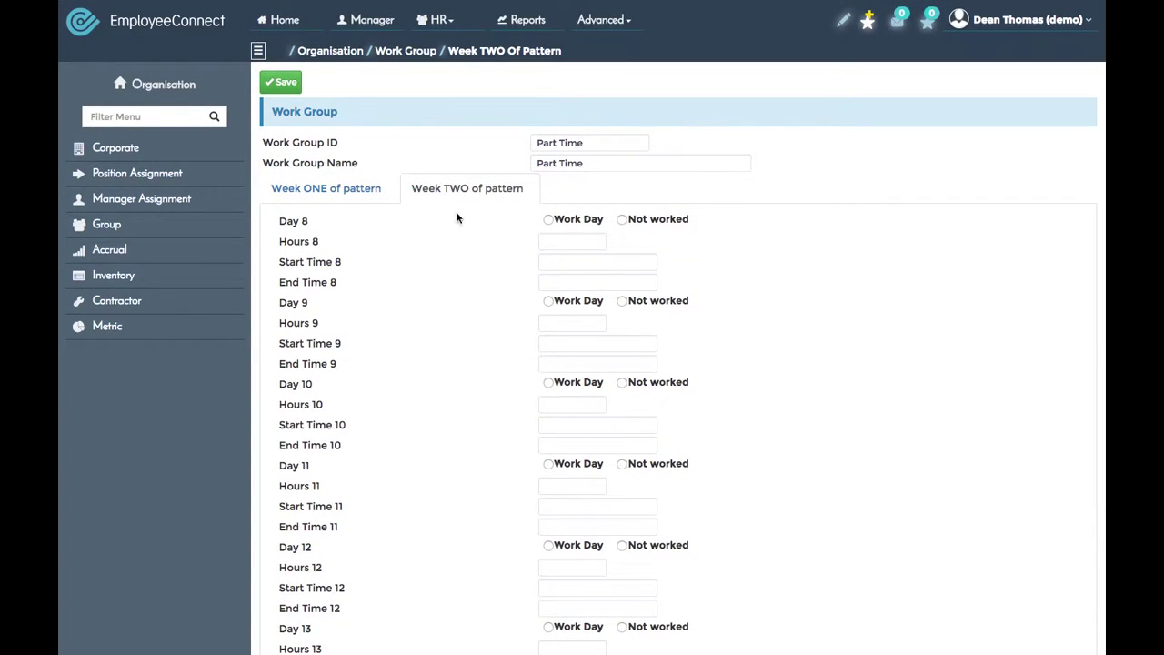
left_click(333, 182)
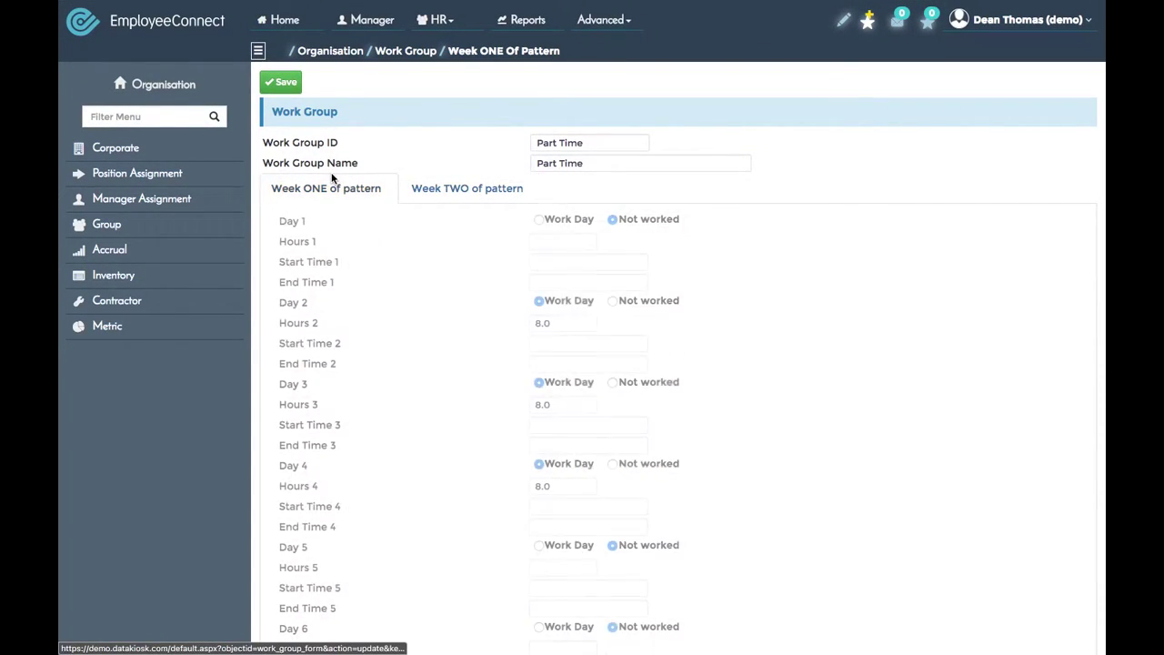
left_click(285, 83)
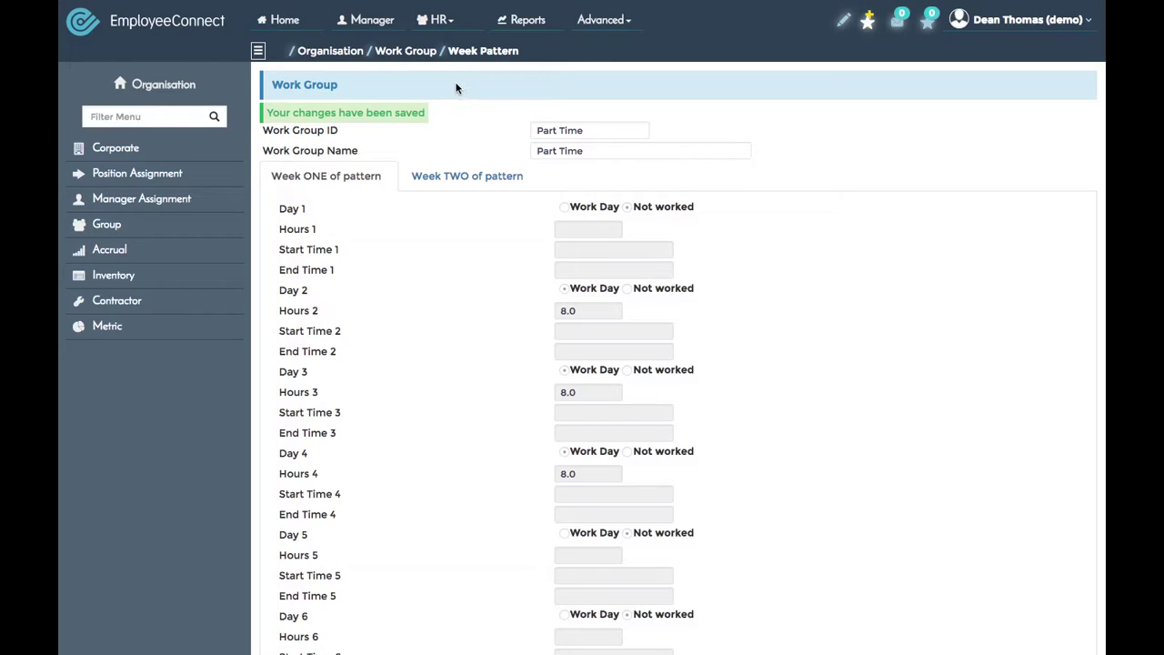
- View the blank entry form in the Part Time group's work pattern, then return to the Work Group list without saving
left_click(405, 50)
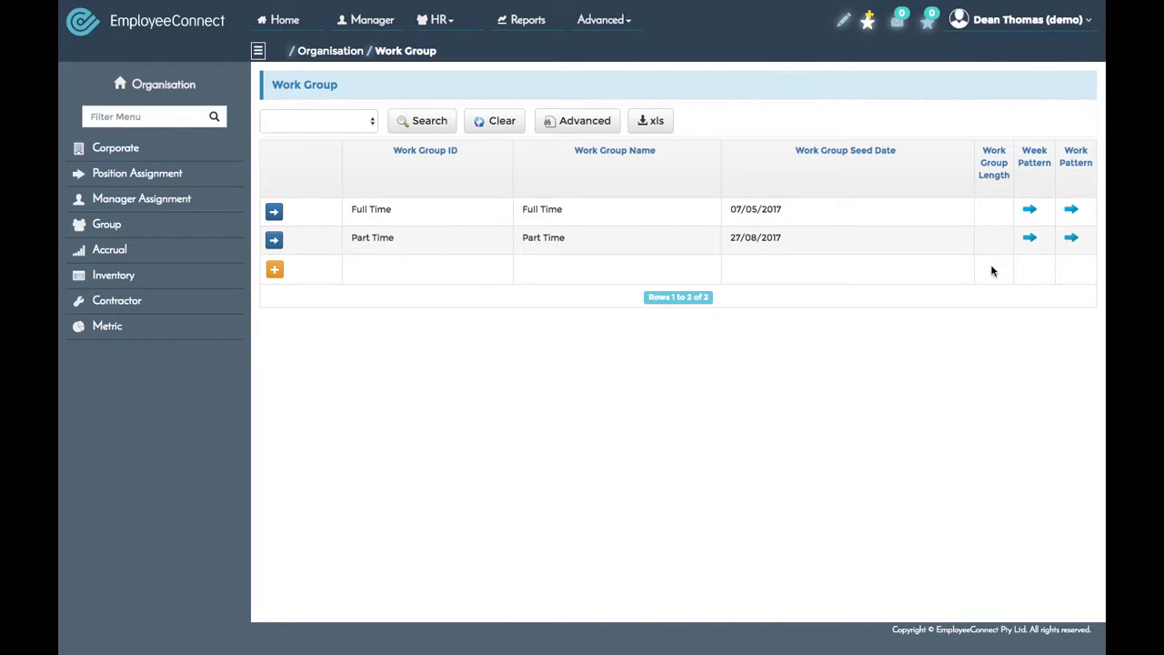
left_click(1072, 240)
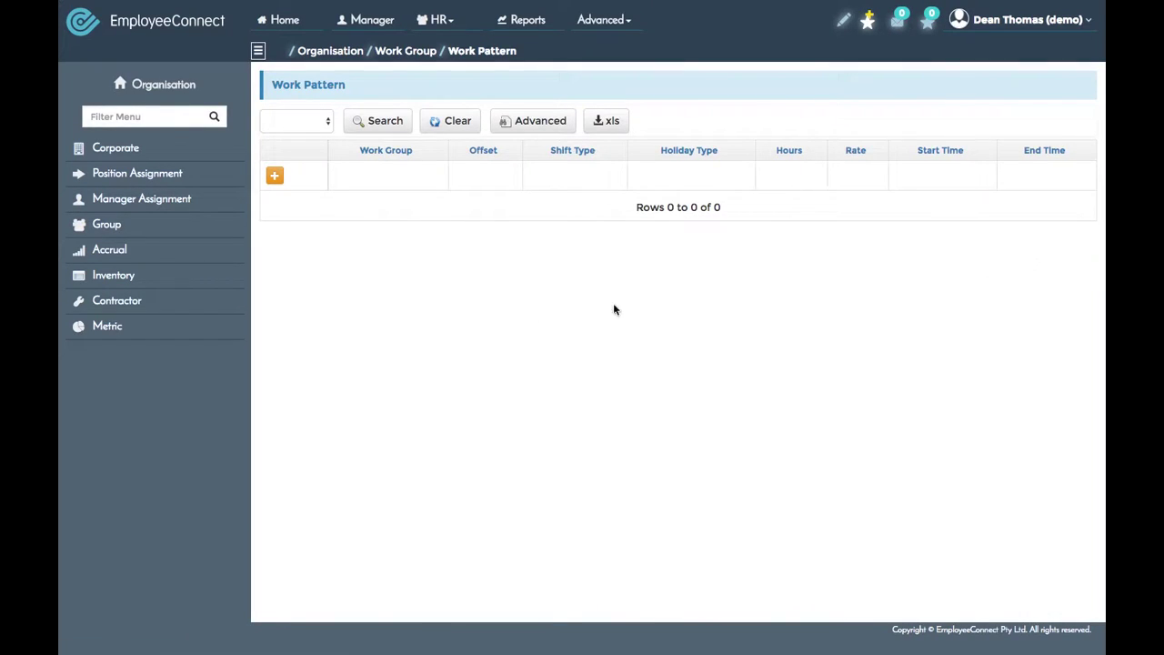
left_click(275, 176)
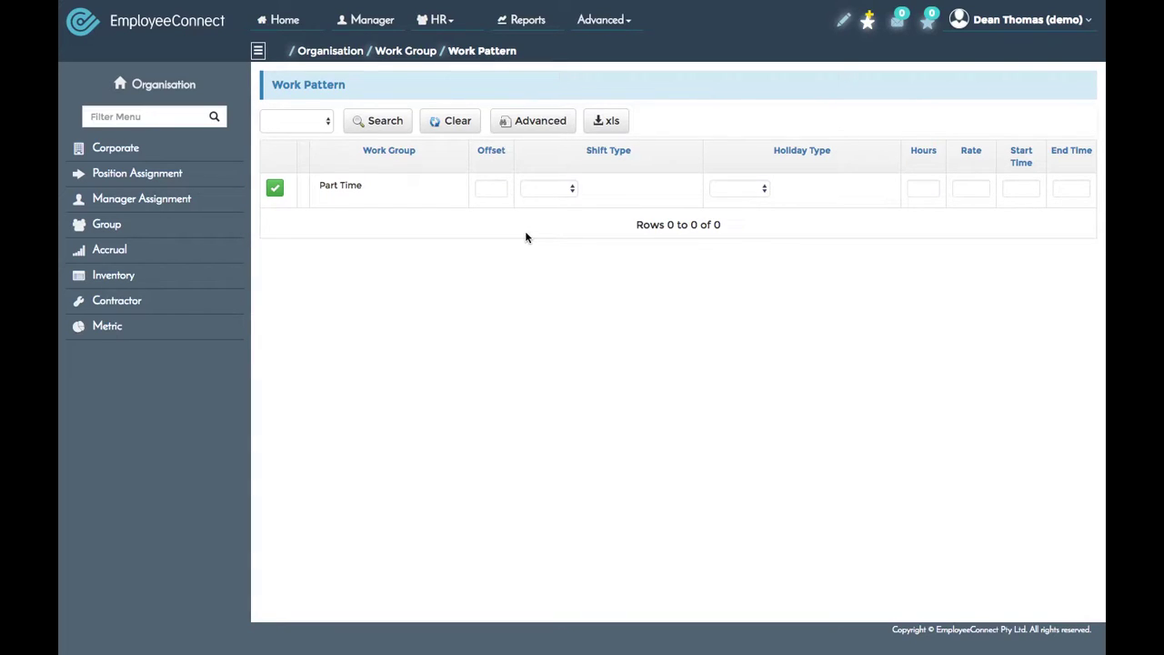
left_click(406, 51)
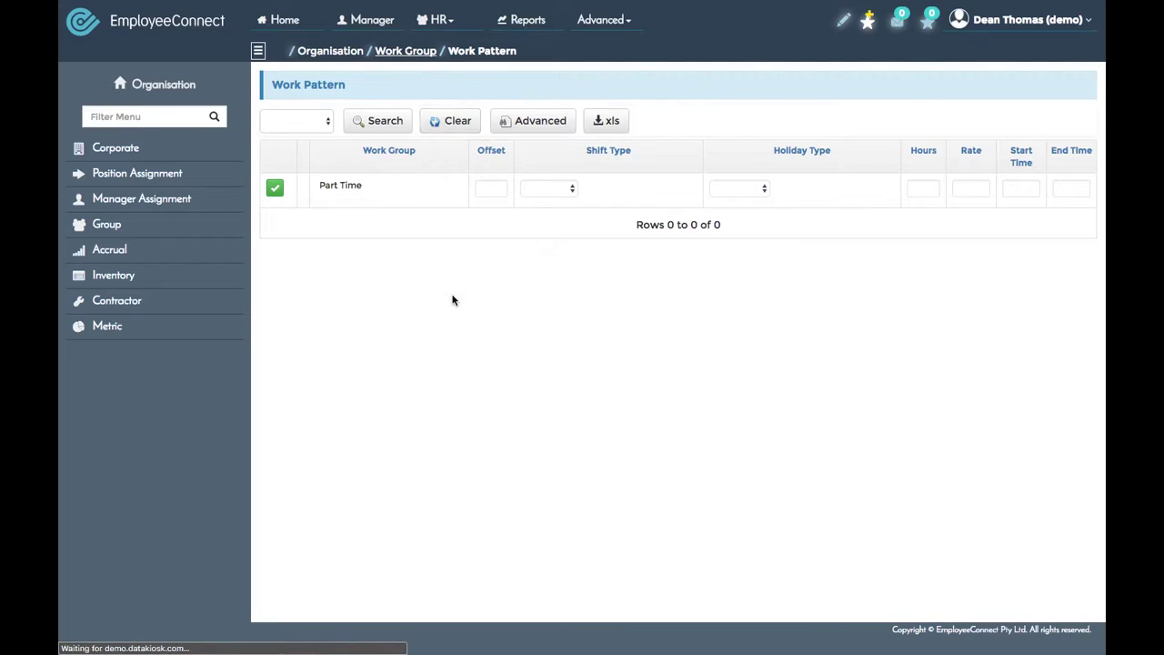